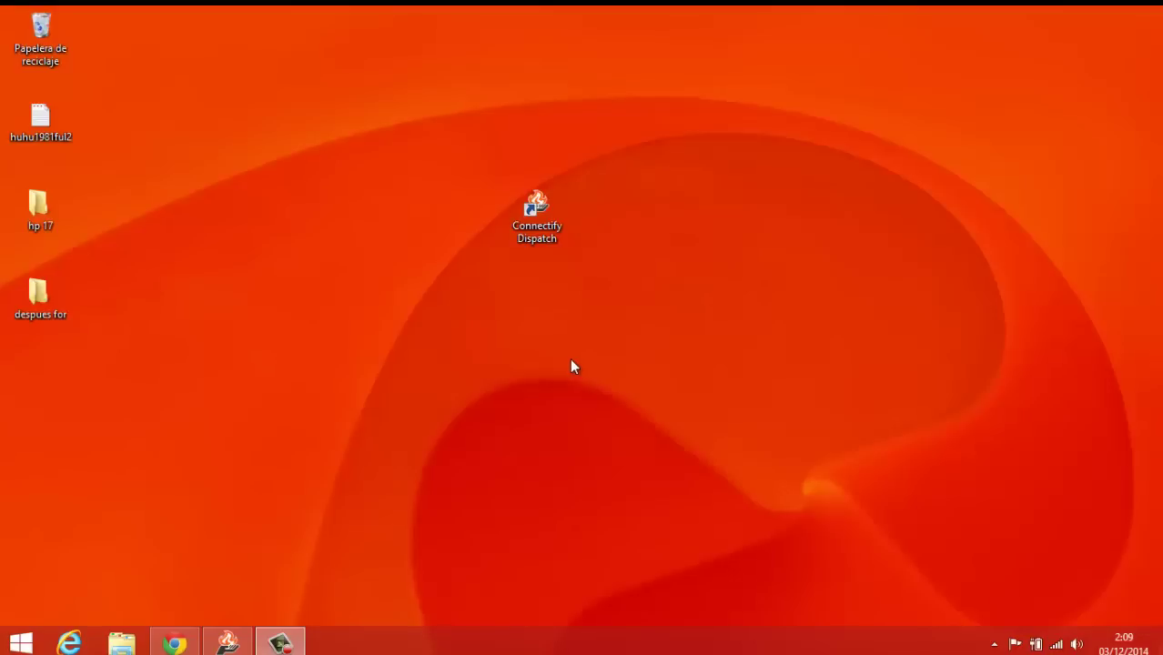
Switch to Chrome, follow the Connectify Dispatch download link to the page offering to continue the download, and minimize the browser
left_click(175, 644)
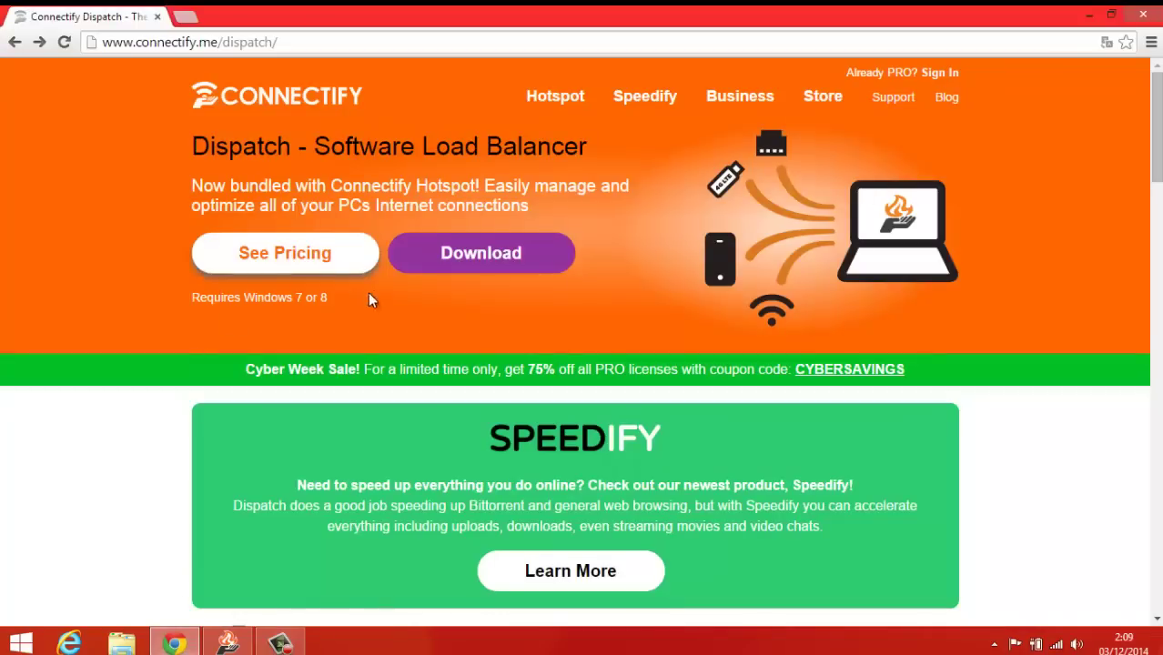
left_click(479, 264)
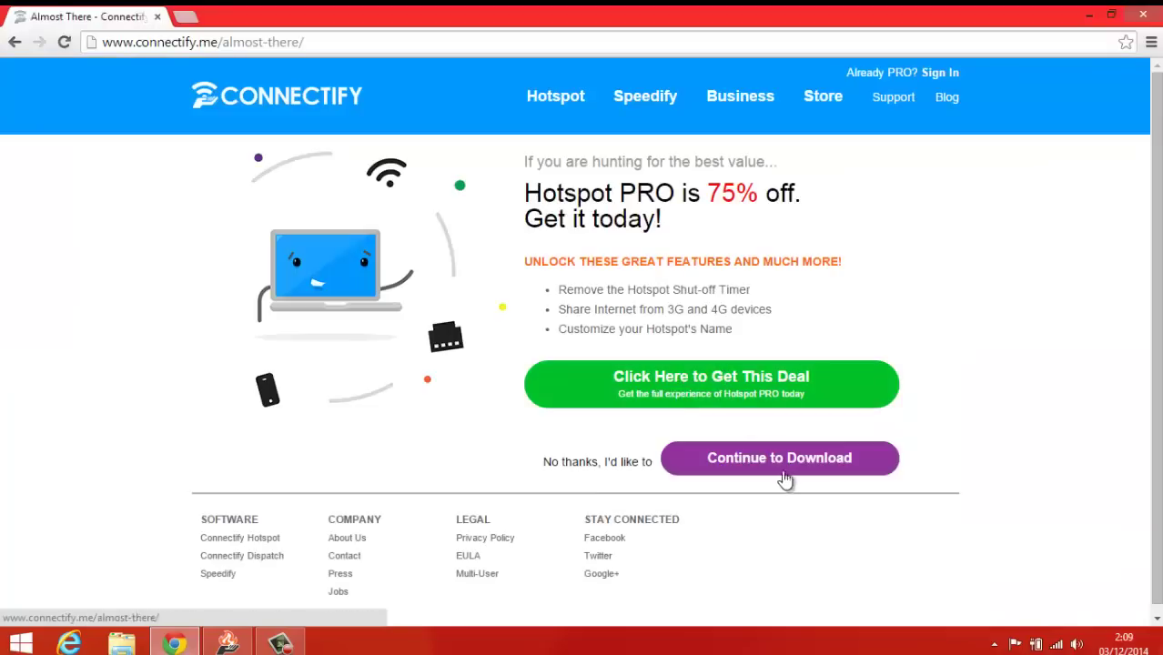
left_click(1089, 15)
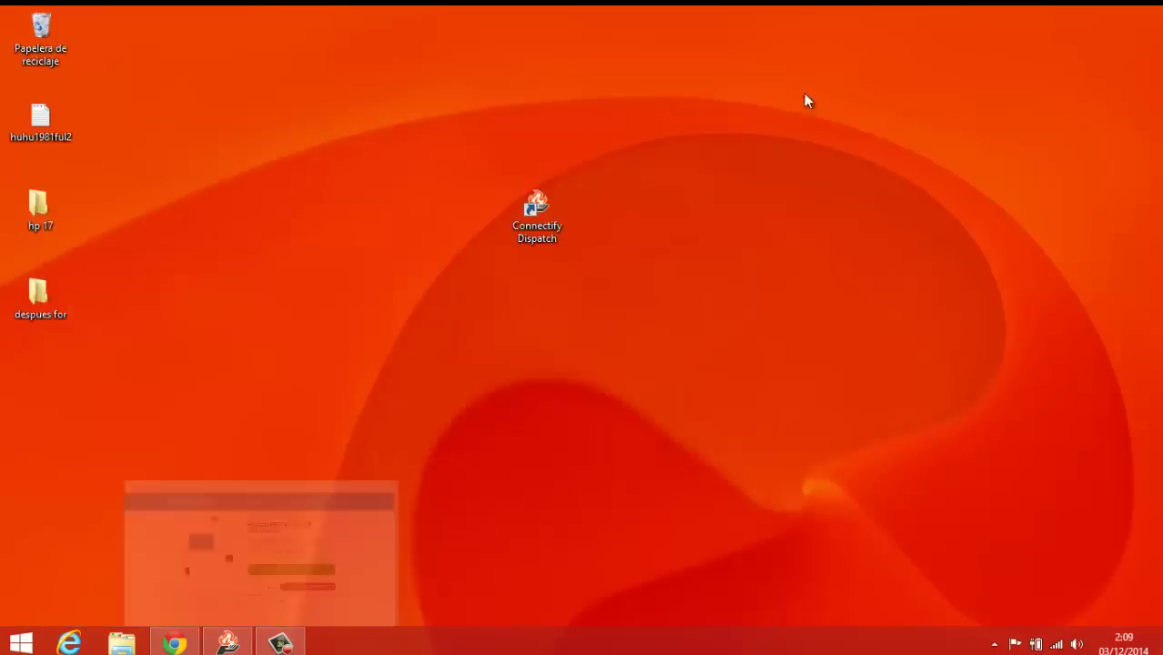
Launch Connectify Dispatch from the desktop and reposition its window nearer the middle of the screen
double_click(538, 214)
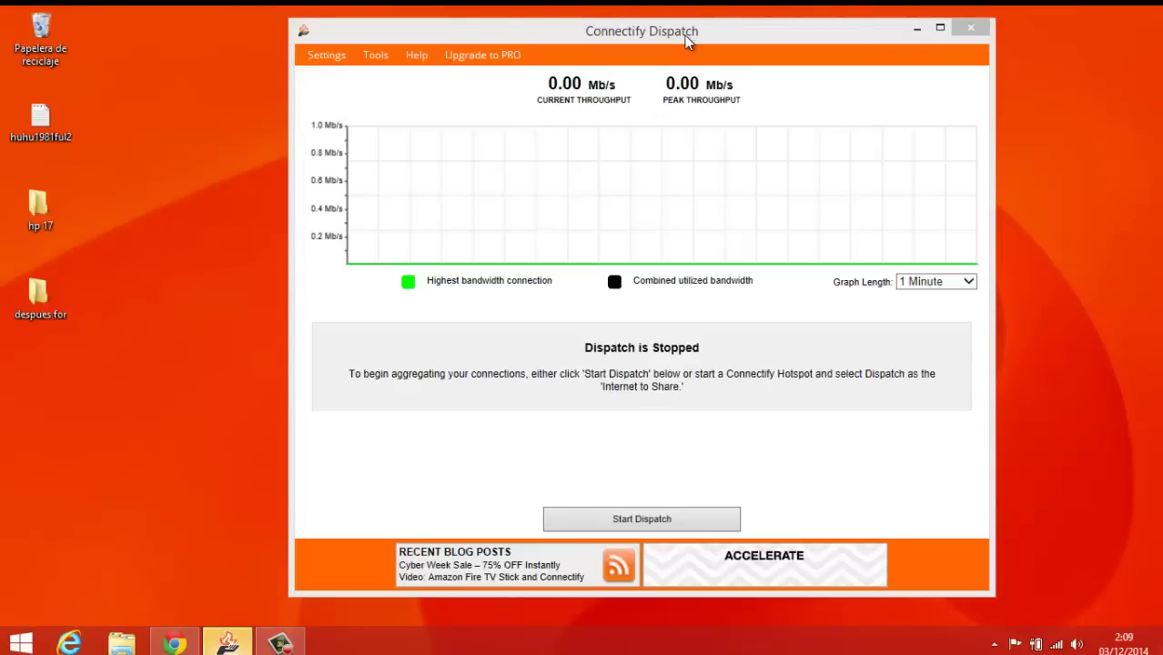
left_click_drag(686, 34, 576, 61)
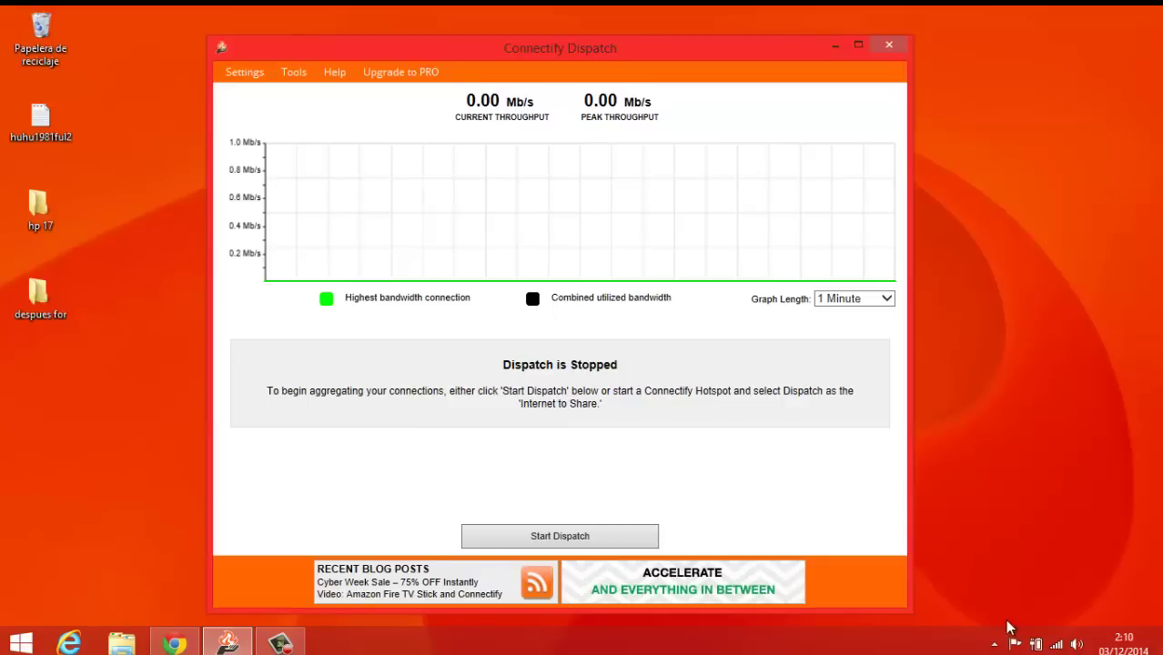
Review the Windows networks available to both wireless adapters and disconnect the Wi-Fi 2 adapter from vodafone485CASA
left_click(1056, 644)
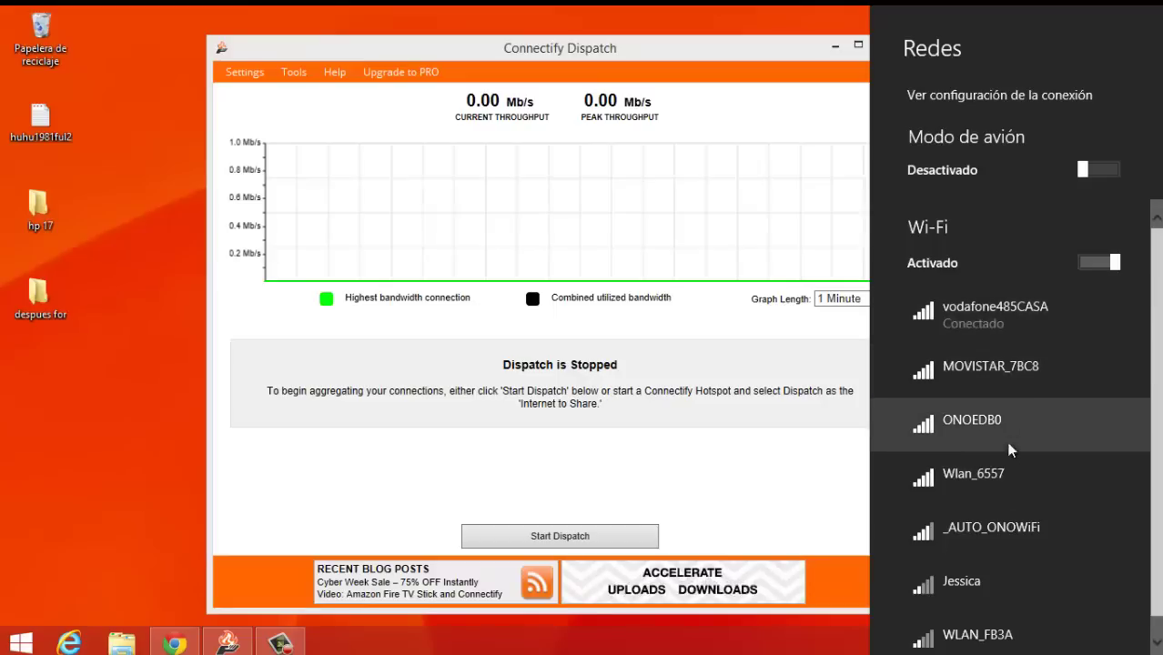
scroll(1007, 464, "down", 1)
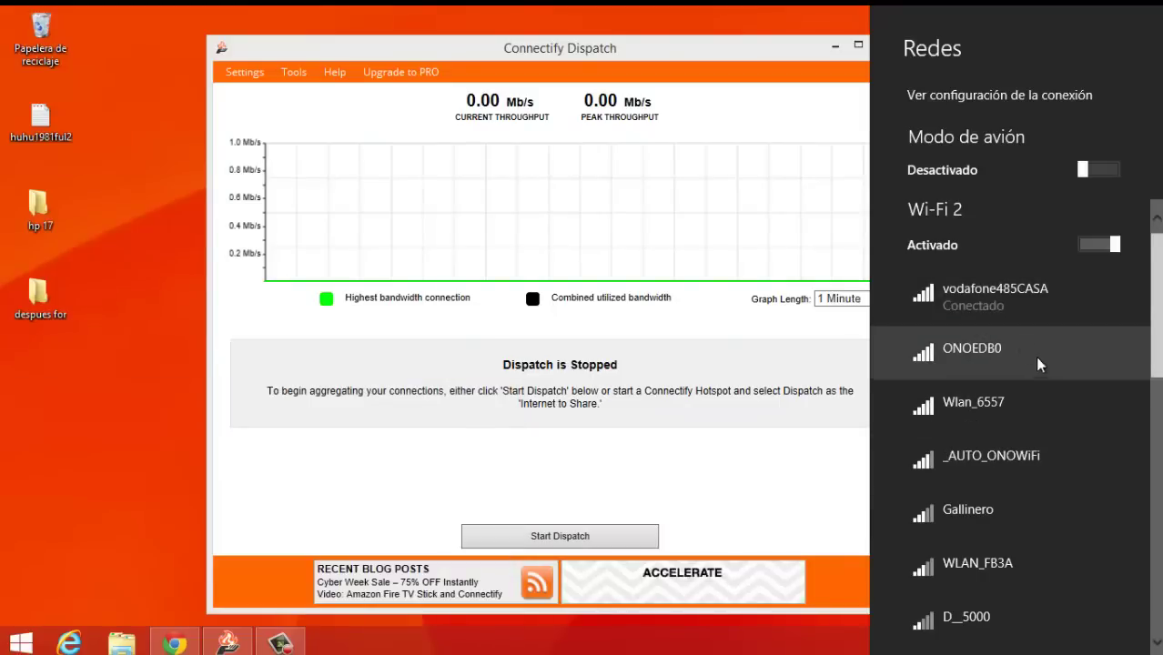
scroll(1034, 364, "down", 5)
scroll(1030, 378, "down", 5)
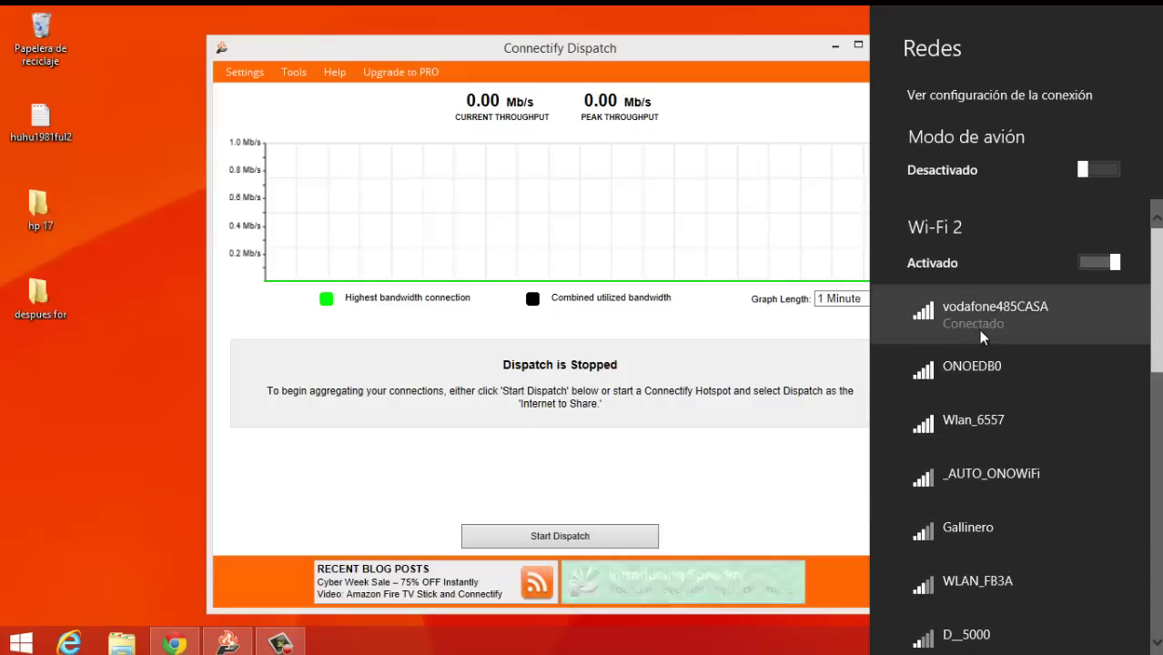
left_click(983, 333)
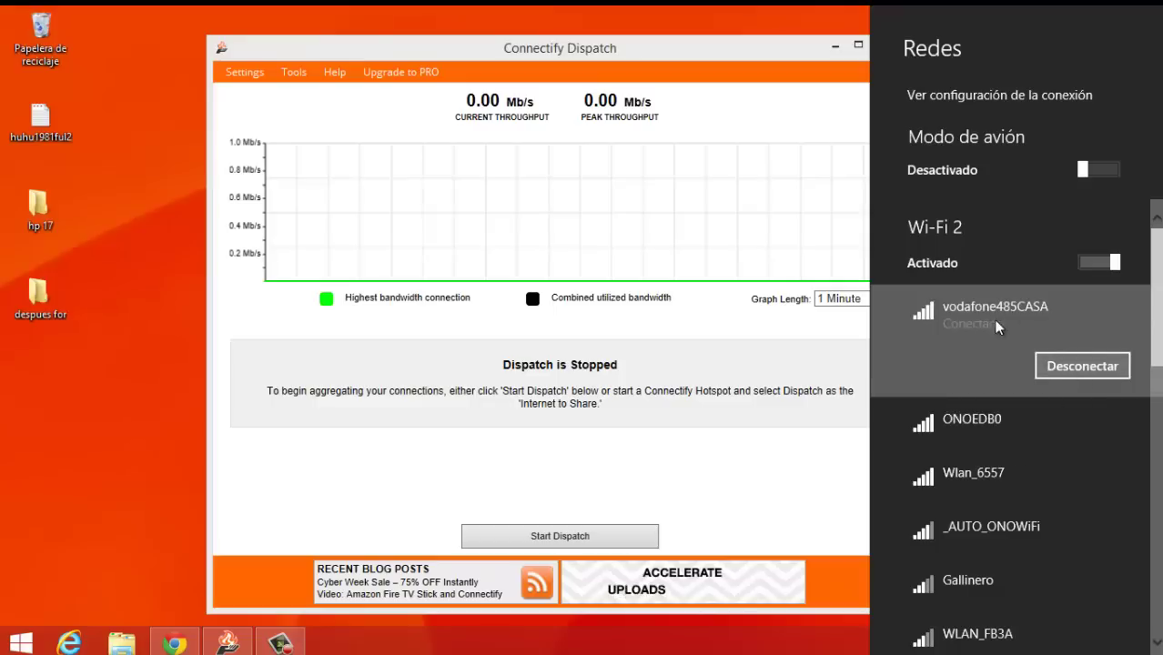
left_click(991, 321)
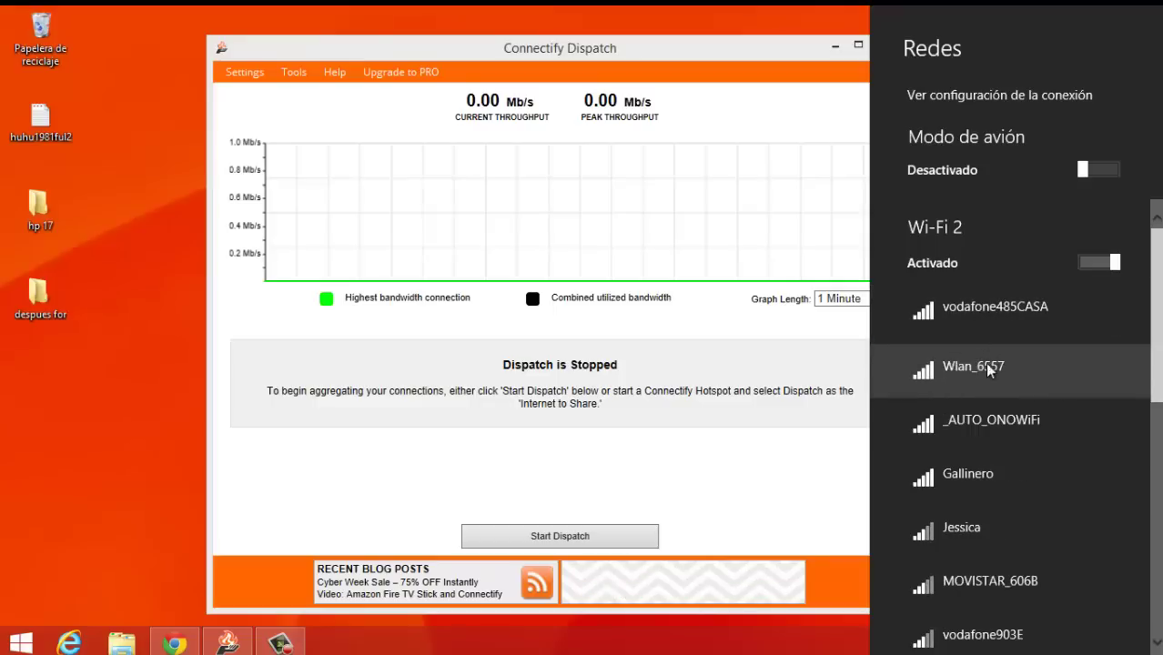
Check the Wi-Fi adapter's connection in the network list and start Dispatch in Connectify Dispatch
scroll(993, 401, "down", 3)
scroll(992, 400, "up", 3)
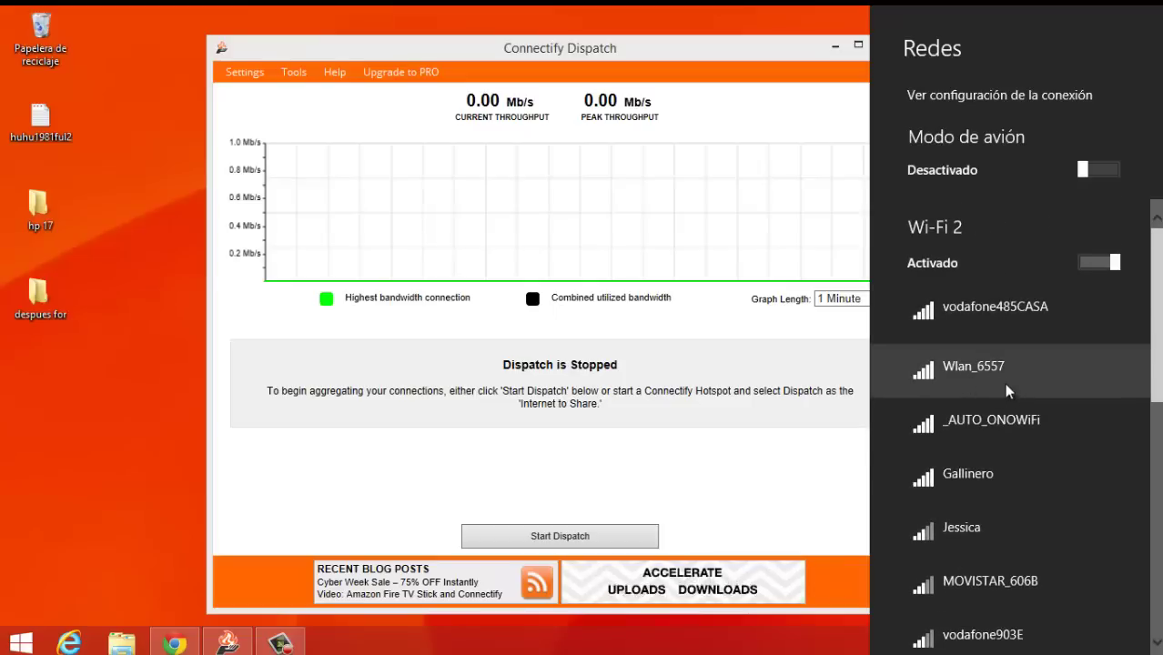
scroll(980, 391, "down", 5)
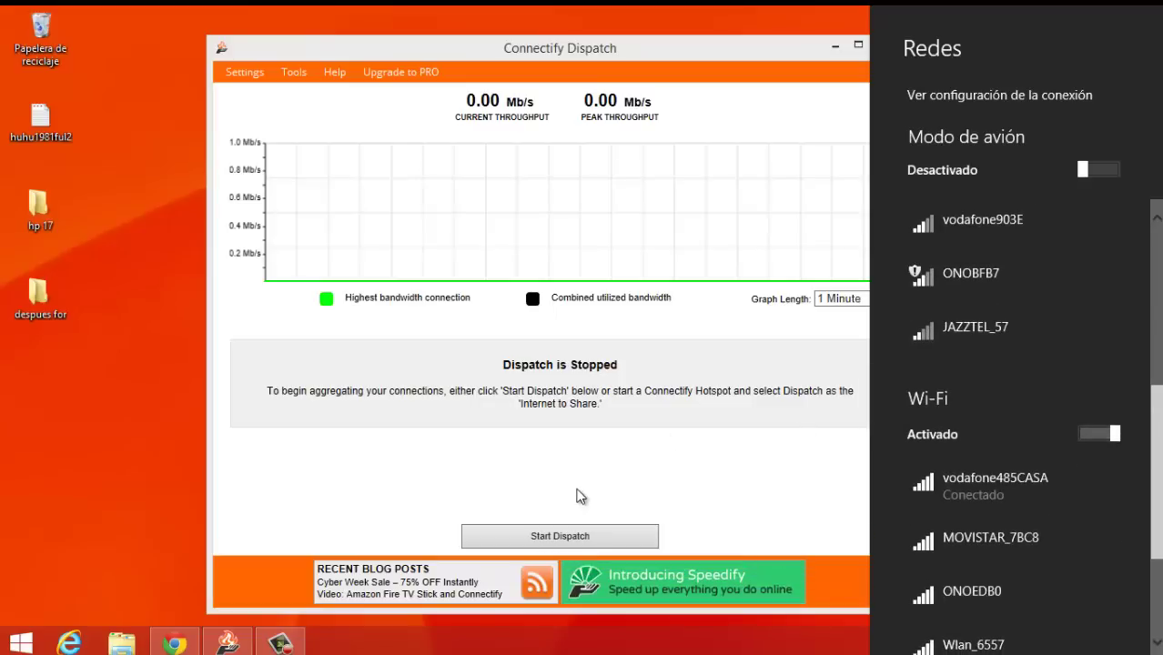
left_click(573, 544)
left_click(565, 539)
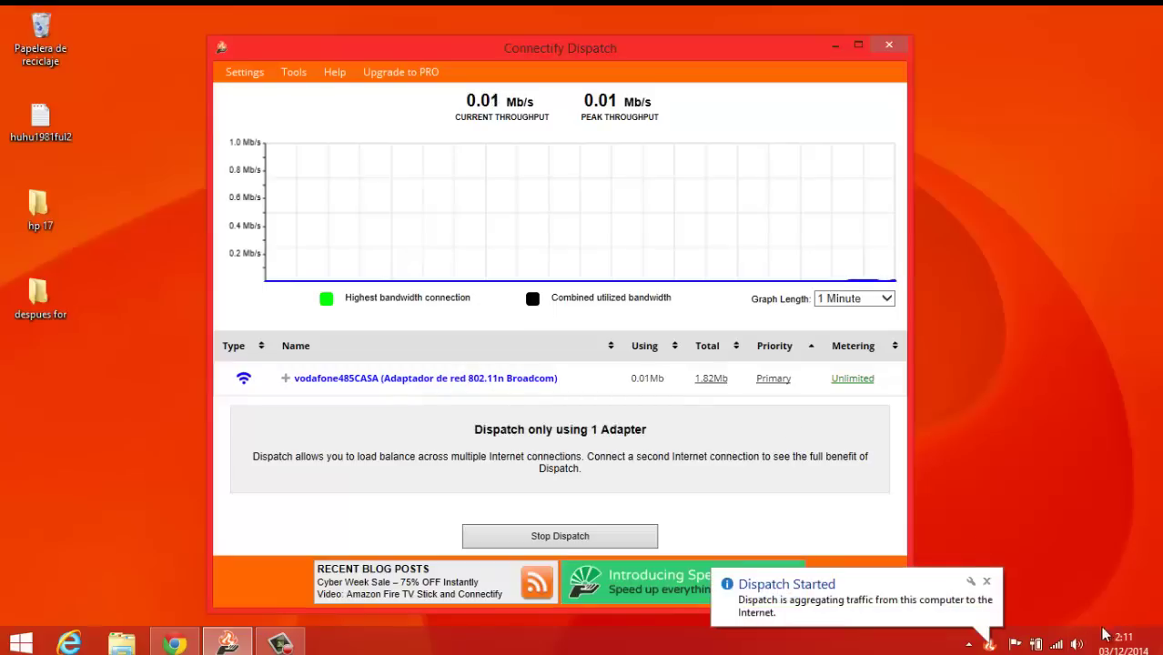
Compare the connections of both adapters in the Windows network list and connect the Wi-Fi 2 adapter to vodafone485CASA
left_click(1056, 645)
scroll(970, 341, "down", 5)
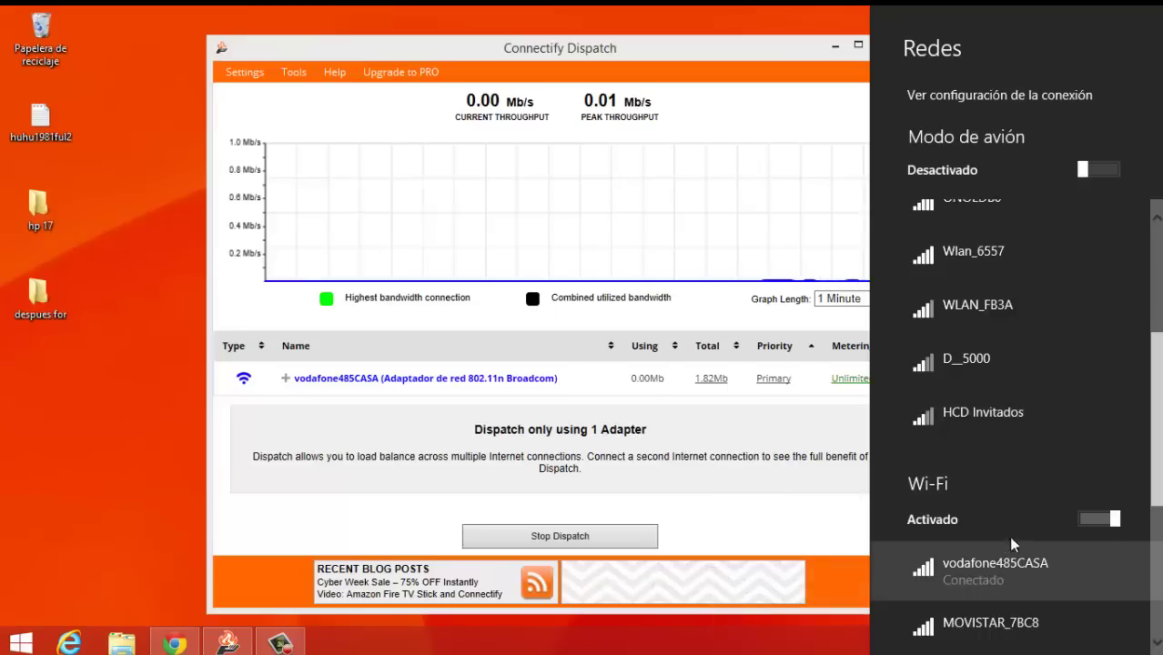
scroll(1059, 318, "up", 1)
scroll(1060, 319, "up", 3)
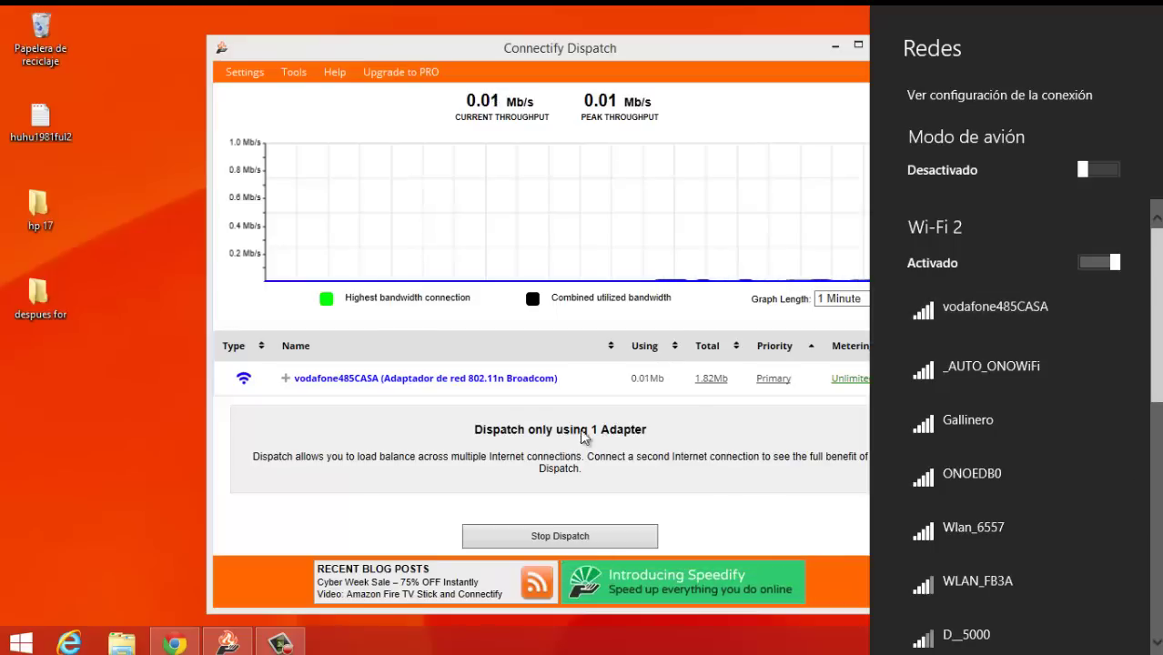
scroll(1063, 492, "down", 5)
scroll(974, 552, "down", 2)
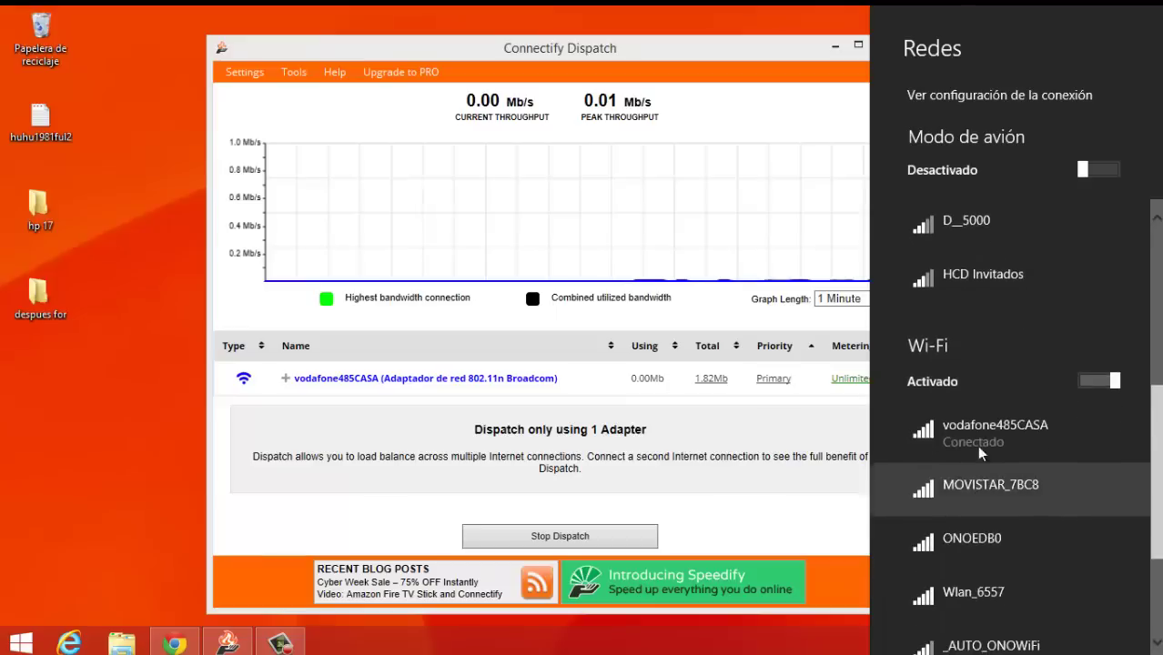
scroll(988, 474, "up", 2)
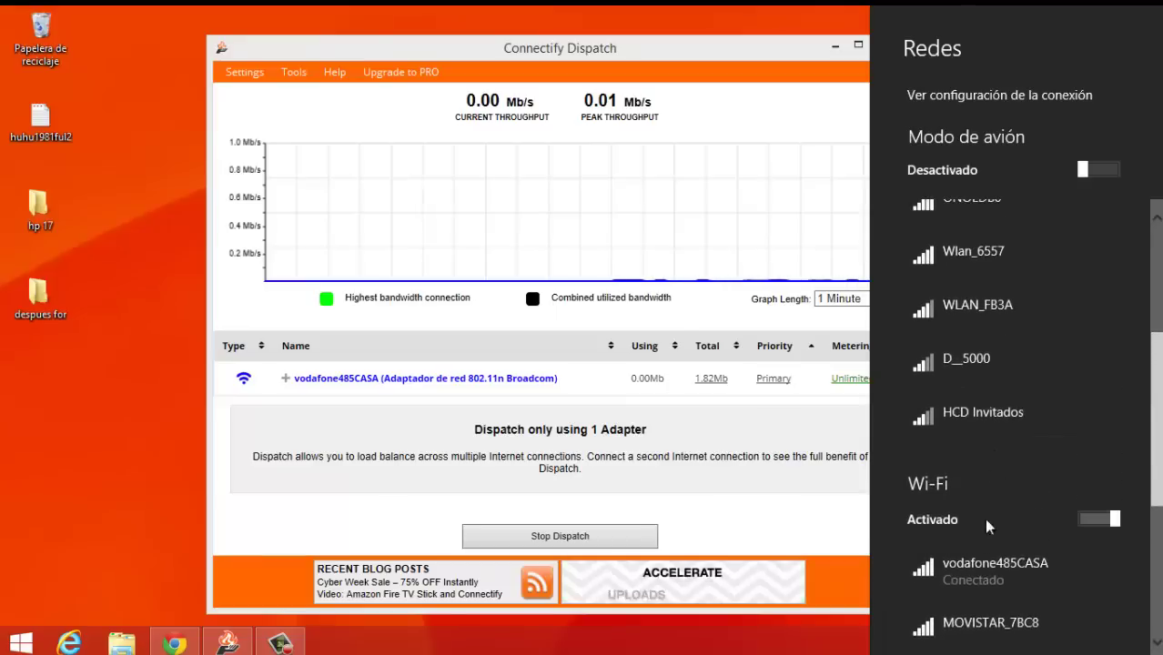
scroll(1002, 521, "up", 1)
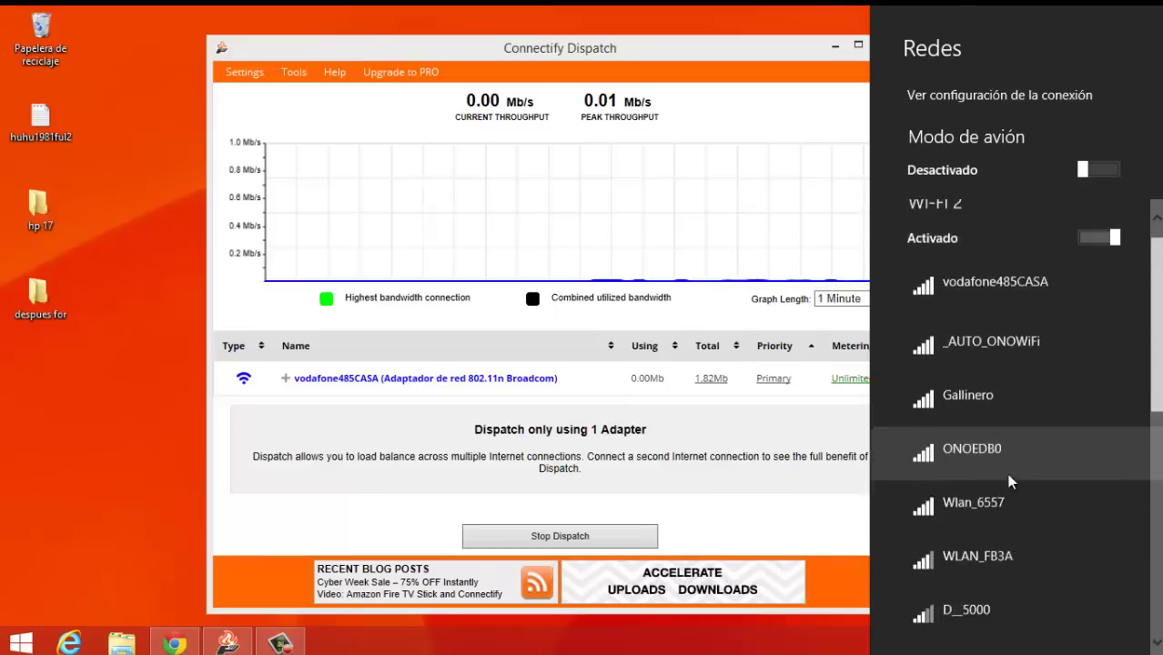
left_click(974, 312)
left_click(973, 306)
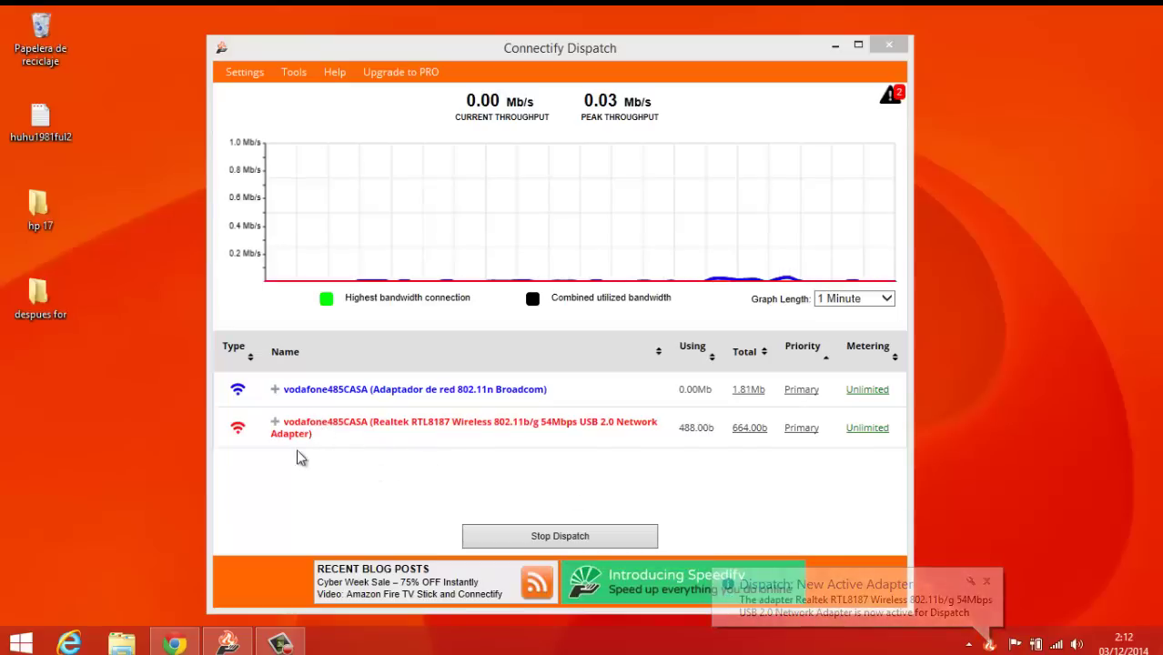
Examine the connection status of the Wi-Fi 2 and Wi-Fi adapters alongside the adapters listed in Connectify Dispatch
left_click(1056, 645)
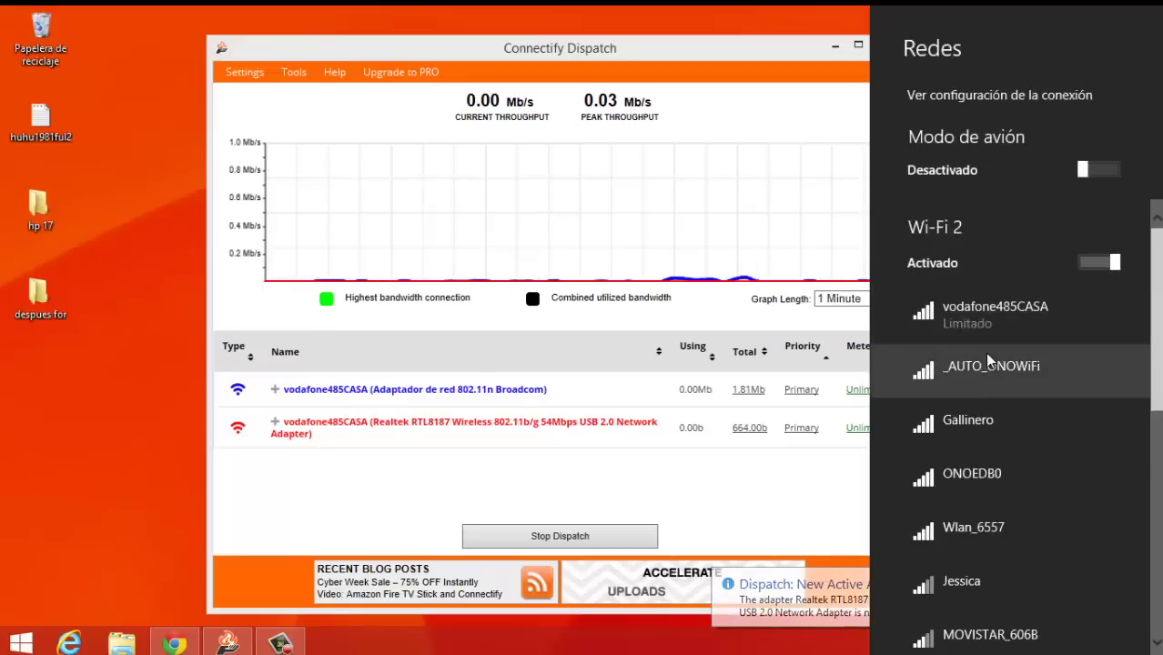
scroll(1009, 338, "down", 3)
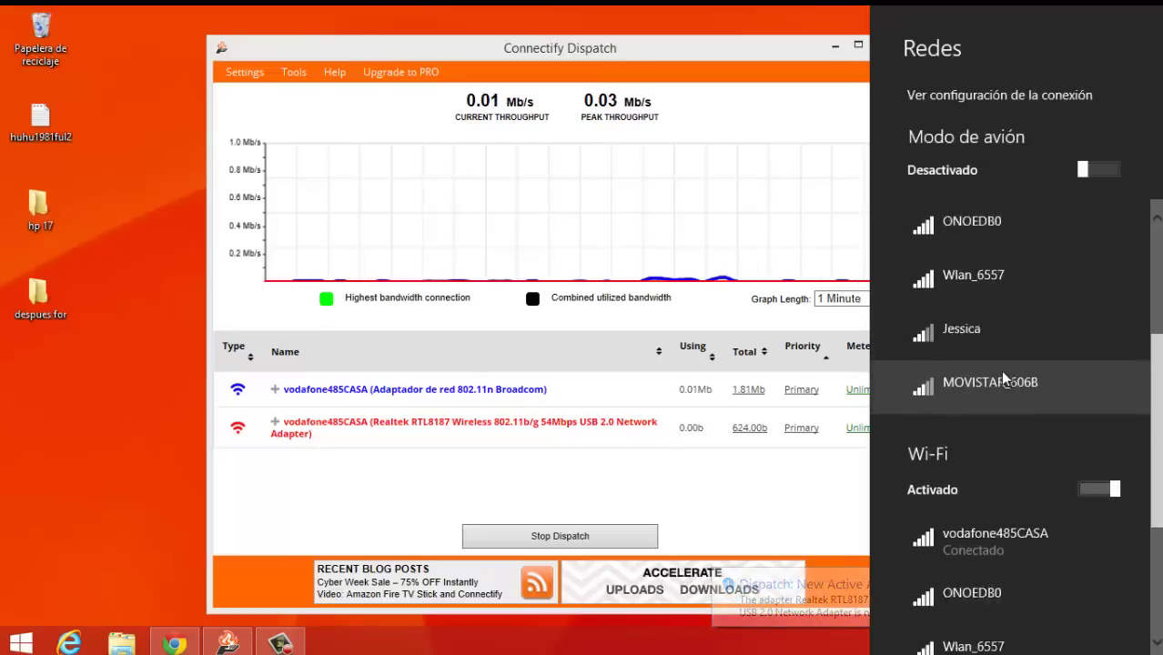
scroll(1002, 373, "down", 1)
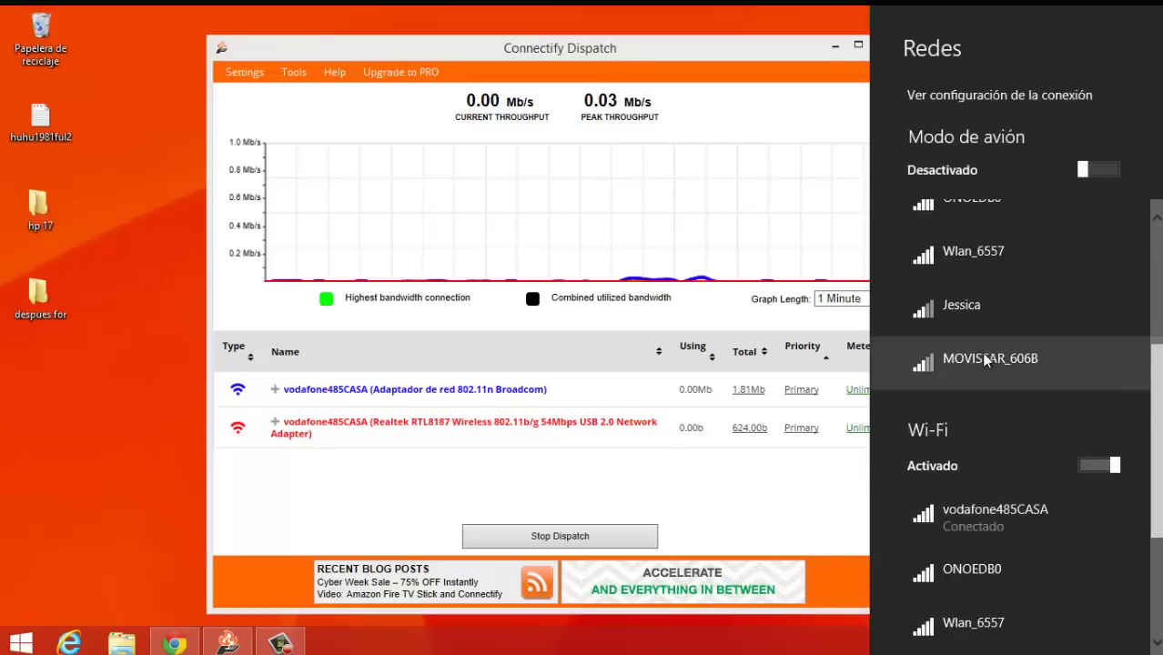
left_click(761, 517)
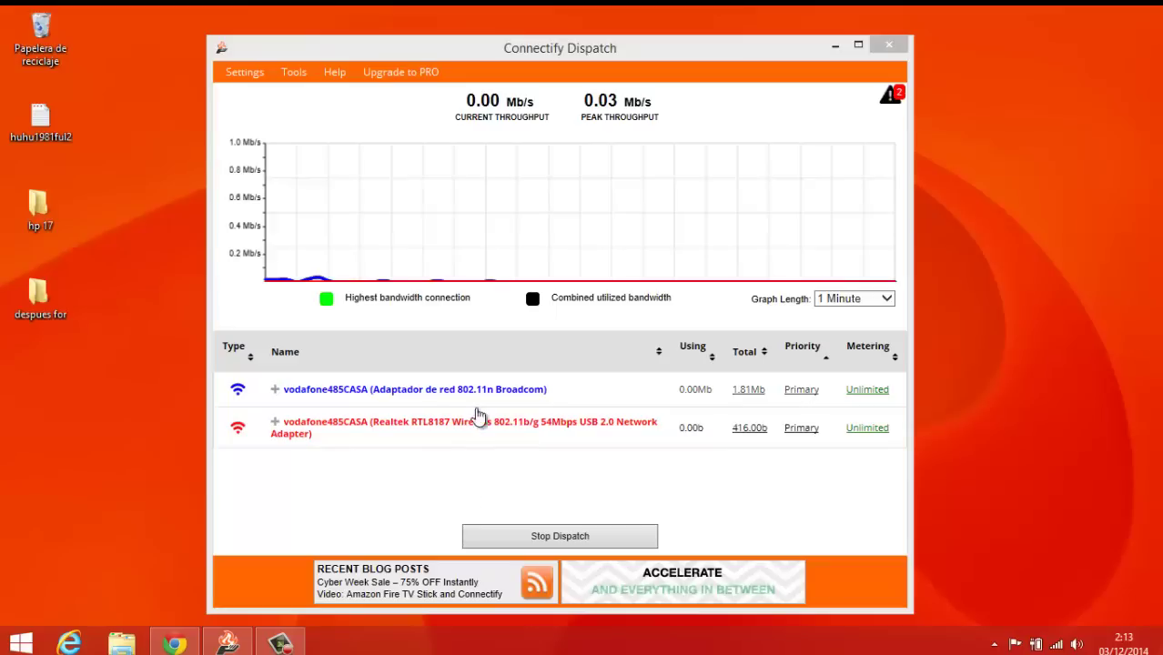
left_click(1047, 646)
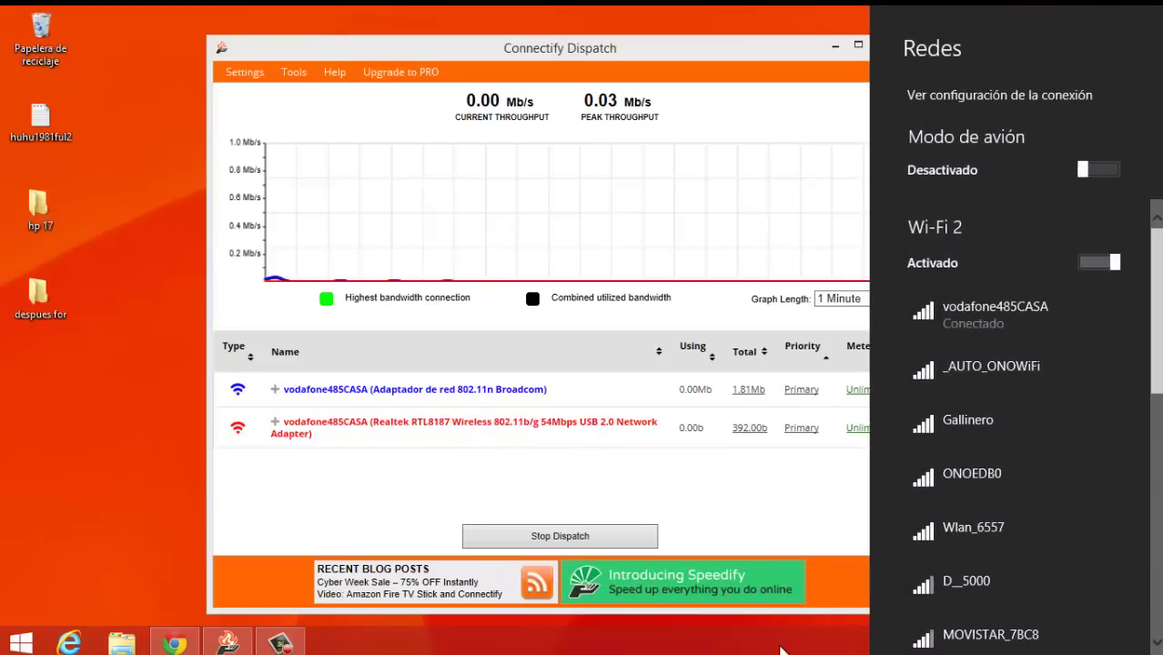
left_click(781, 650)
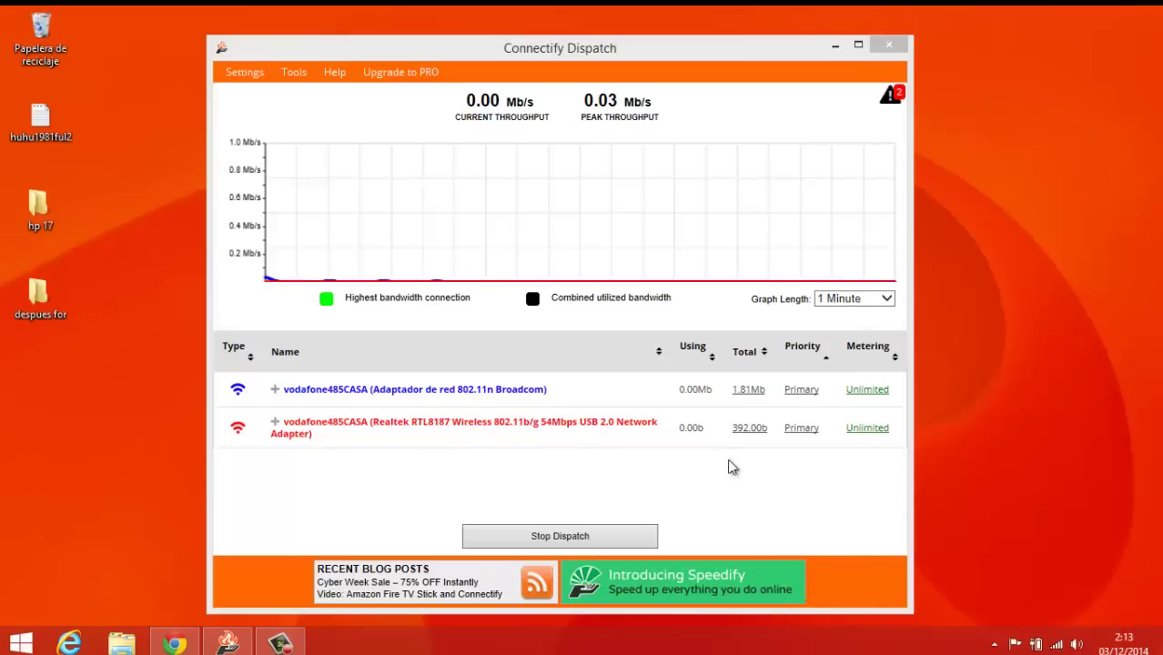
Minimize Connectify Dispatch and move its desktop shortcut below the "despues for" folder
left_click(836, 45)
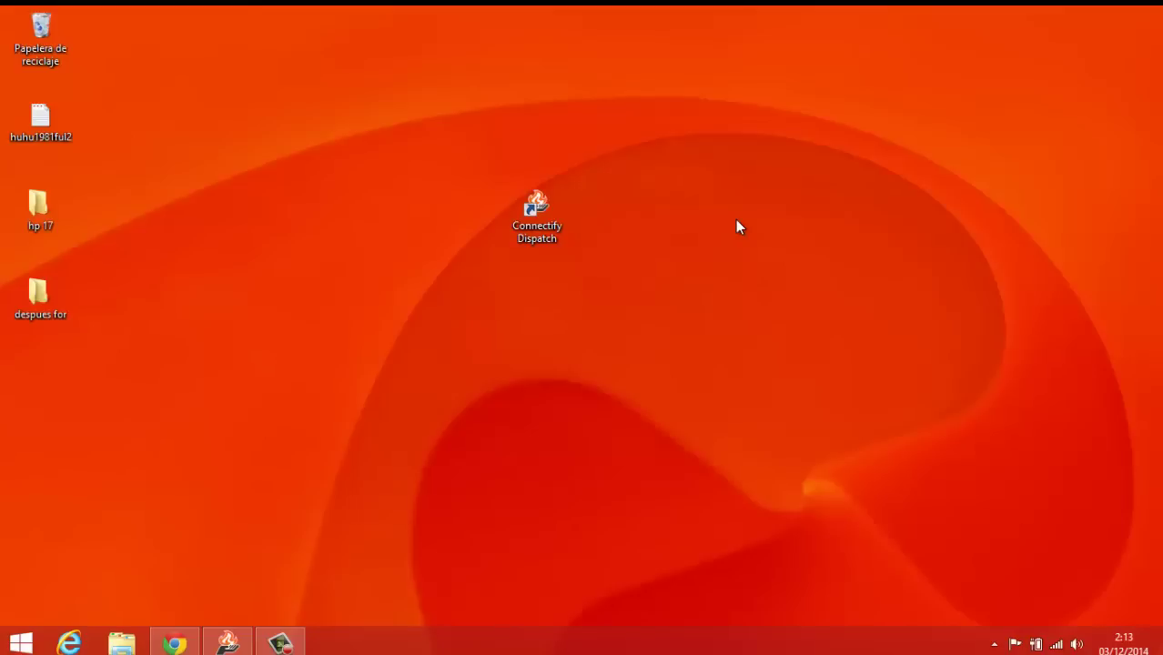
left_click_drag(533, 227, 30, 398)
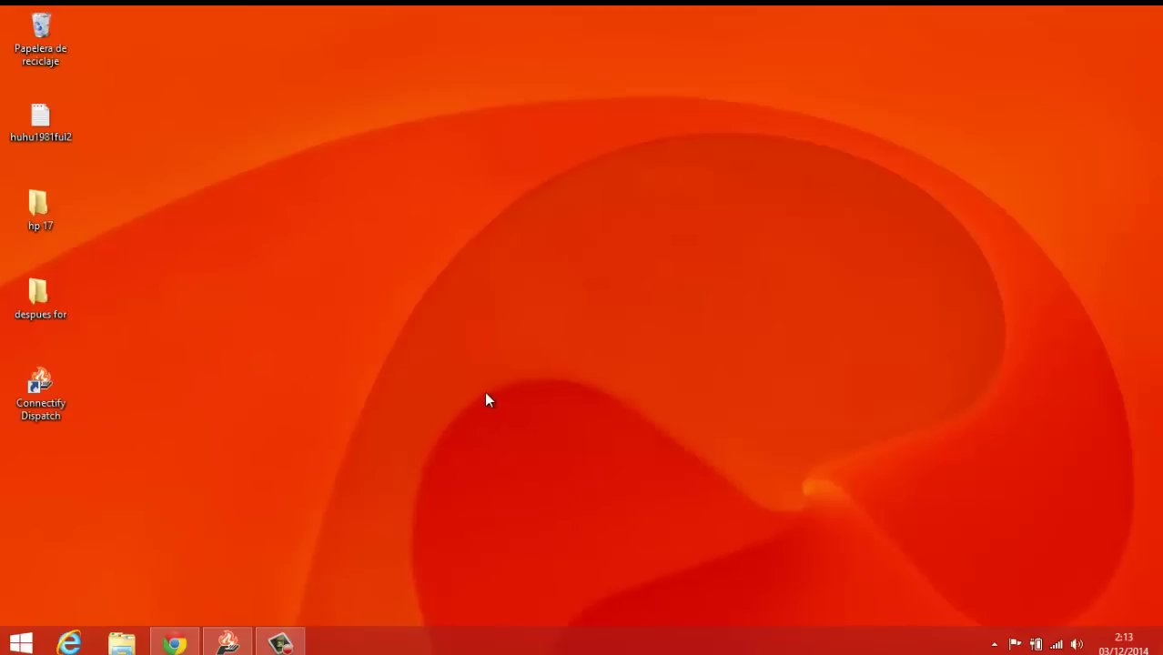